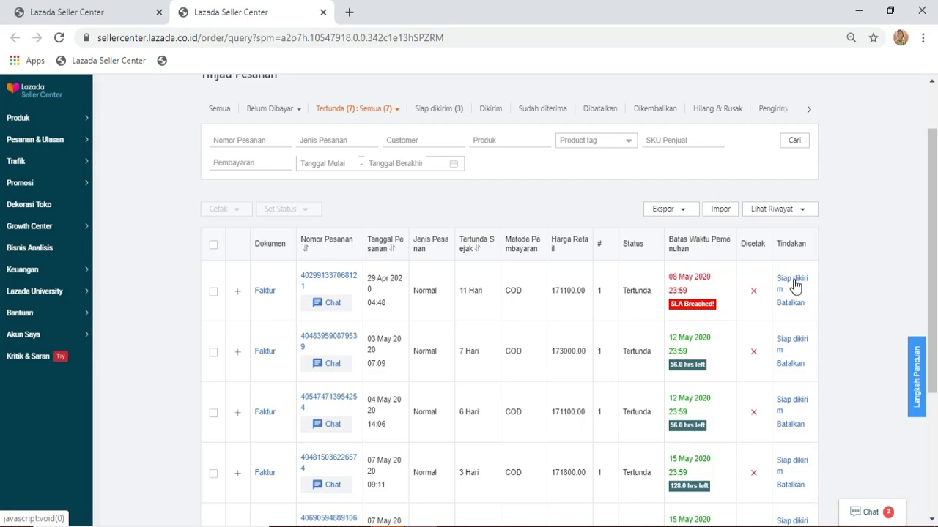
Mark the oldest pending order as ready to ship with invoice number 5 and close the shipping dialog
{"action": "scroll", "coordinate": [413, 305], "scroll_direction": "up", "scroll_amount": 2}
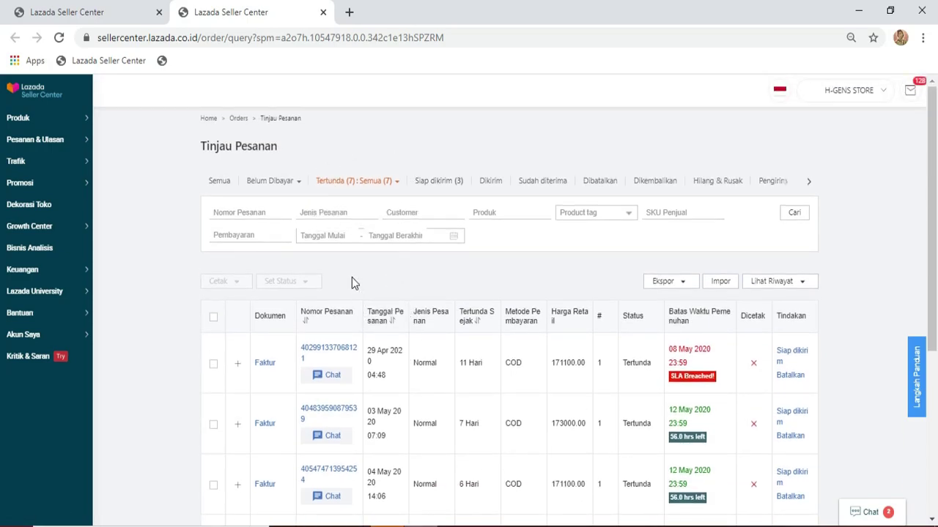
{"action": "left_click", "coordinate": [350, 181]}
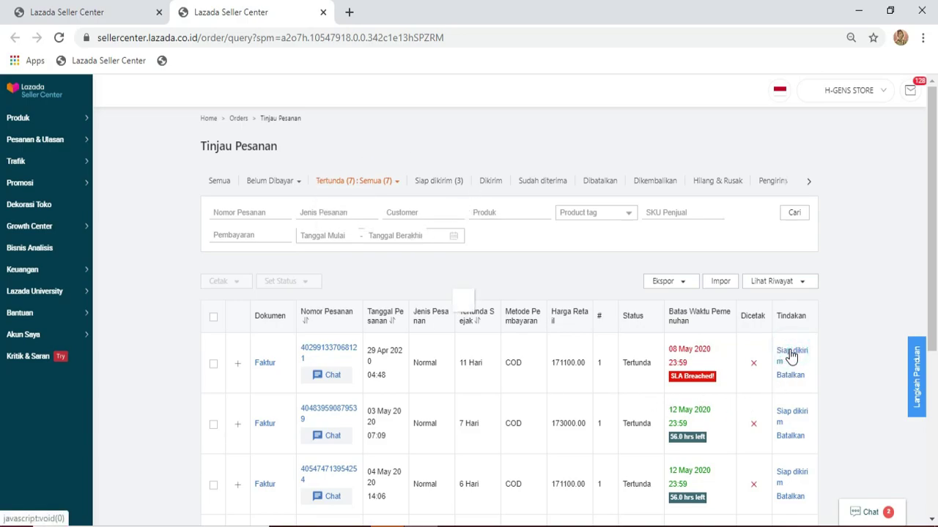
{"action": "type", "text": "5"}
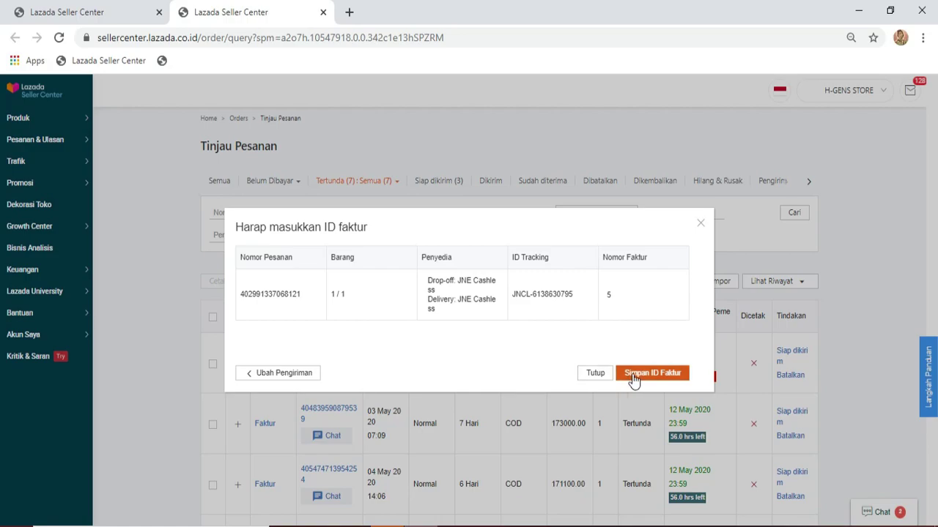
{"action": "left_click", "coordinate": [638, 375]}
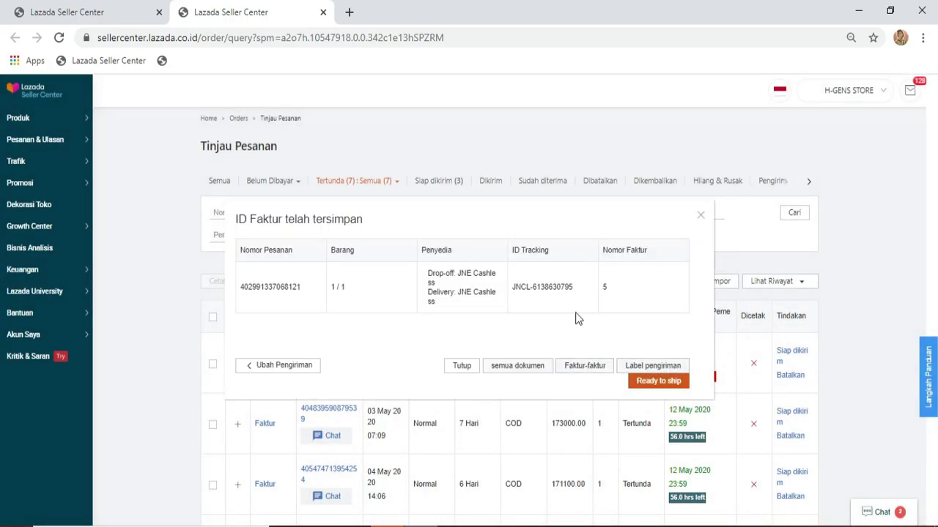
{"action": "left_click", "coordinate": [661, 382]}
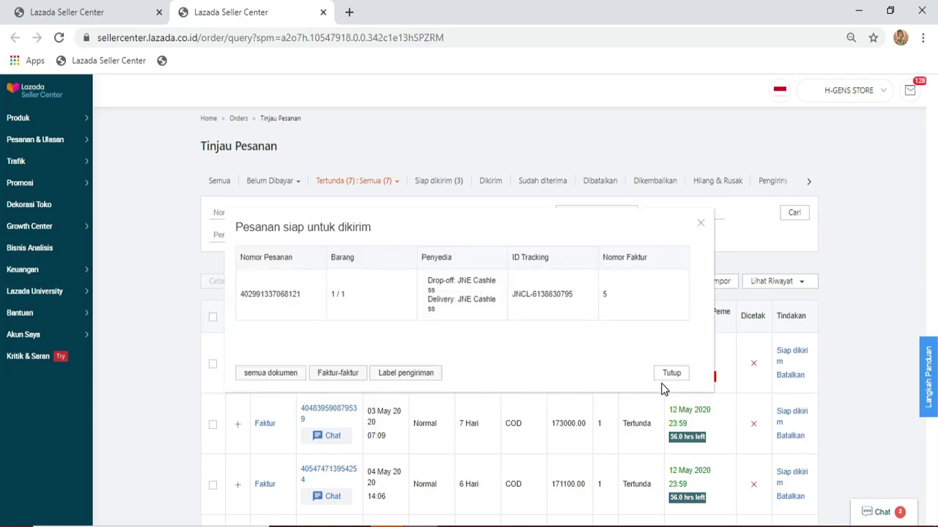
{"action": "left_click", "coordinate": [672, 374]}
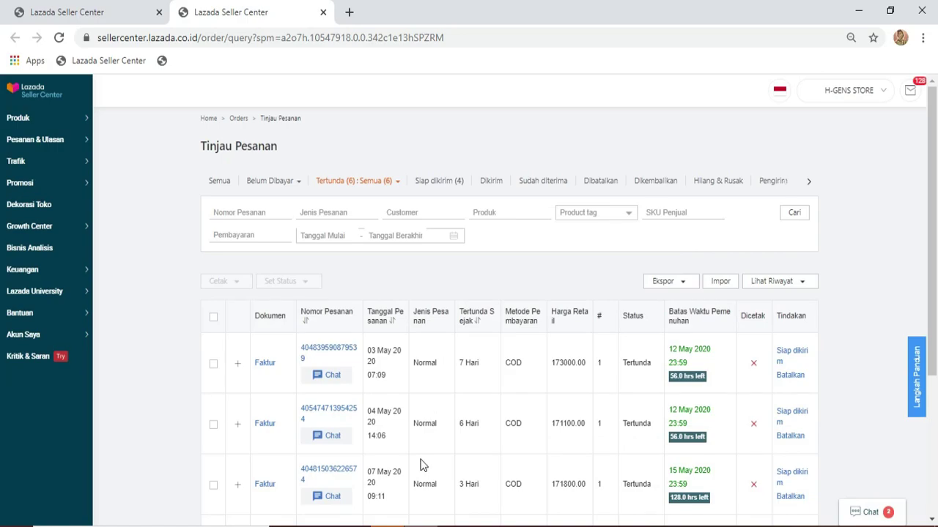
Show the Siap dikirim orders and copy the order number of the first one listed
{"action": "scroll", "coordinate": [473, 230], "scroll_direction": "down", "scroll_amount": 1}
{"action": "scroll", "coordinate": [440, 184], "scroll_direction": "up", "scroll_amount": 1}
{"action": "left_click", "coordinate": [452, 186]}
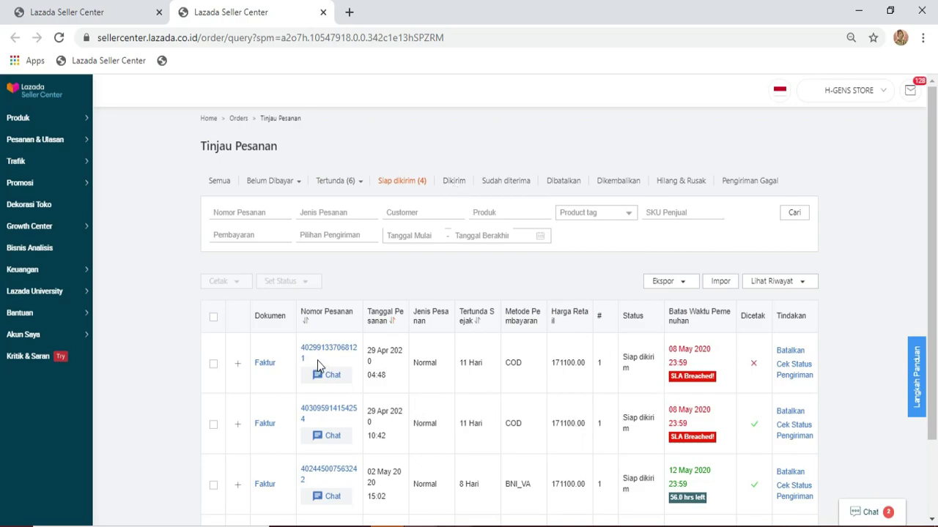
{"action": "double_click", "coordinate": [299, 357]}
{"action": "key", "text": "ctrl+c"}
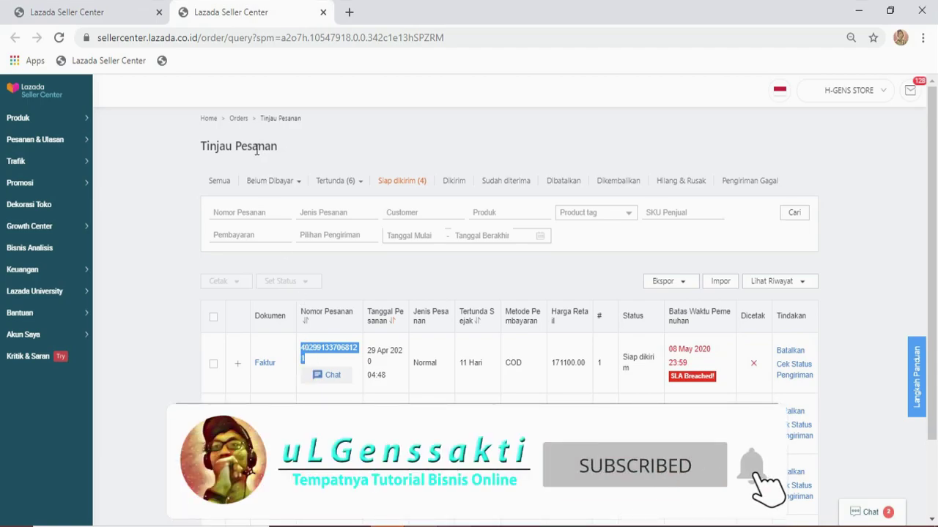
Go from the seller dashboard to the PSC help center and start a live chat
{"action": "left_click", "coordinate": [117, 13]}
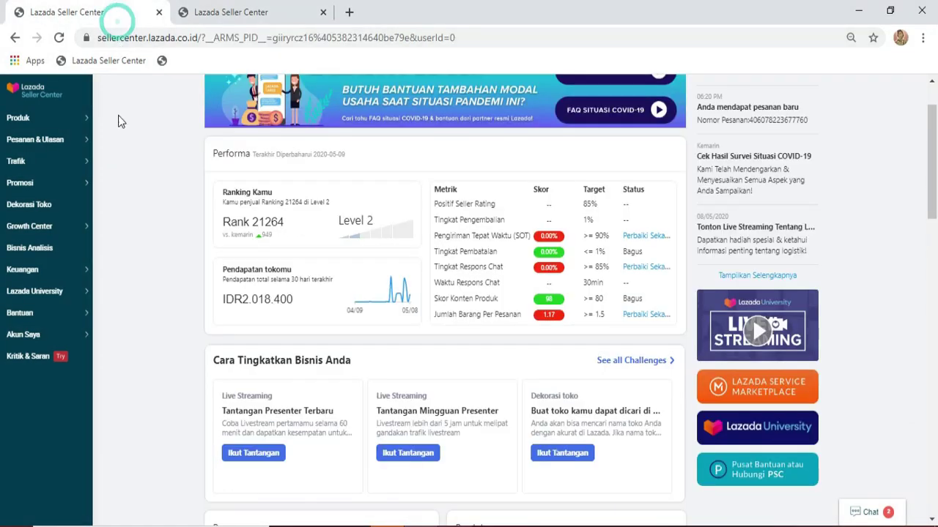
{"action": "mouse_move", "coordinate": [53, 337]}
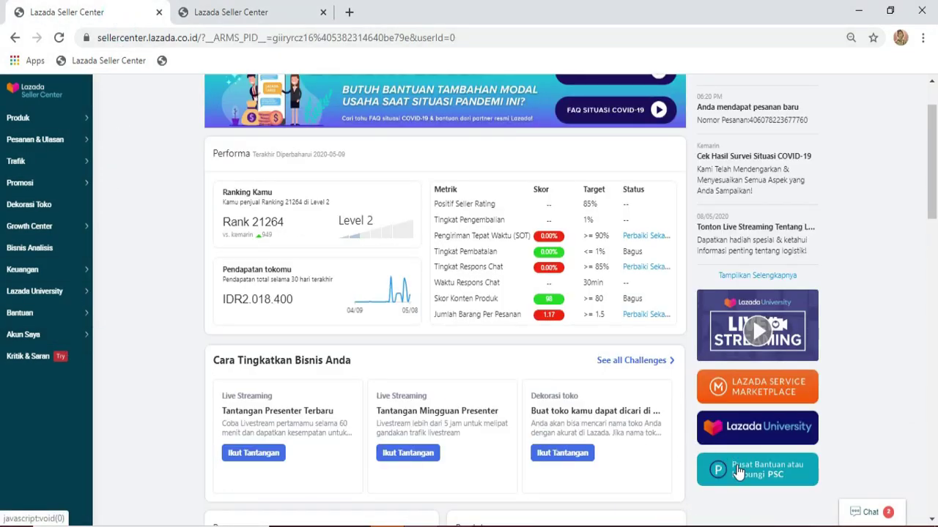
{"action": "scroll", "coordinate": [741, 475], "scroll_direction": "down", "scroll_amount": 1}
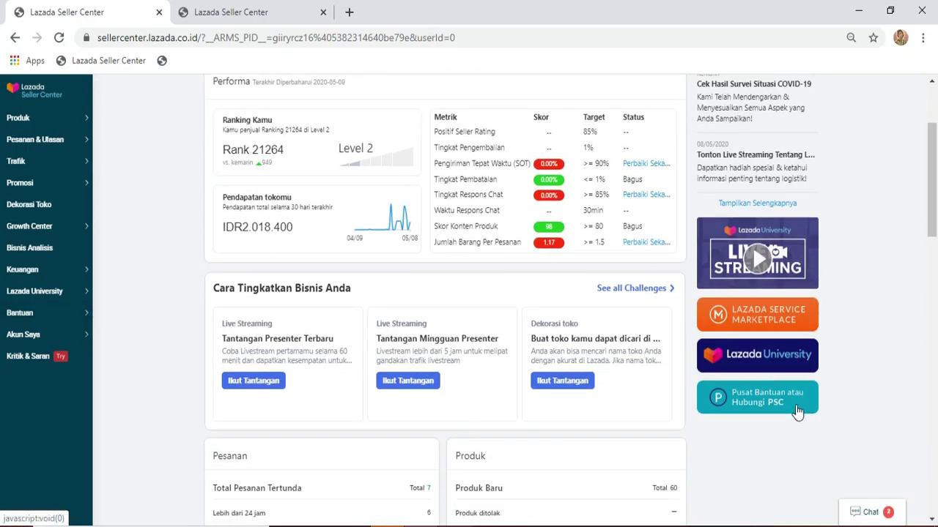
{"action": "left_click", "coordinate": [777, 395]}
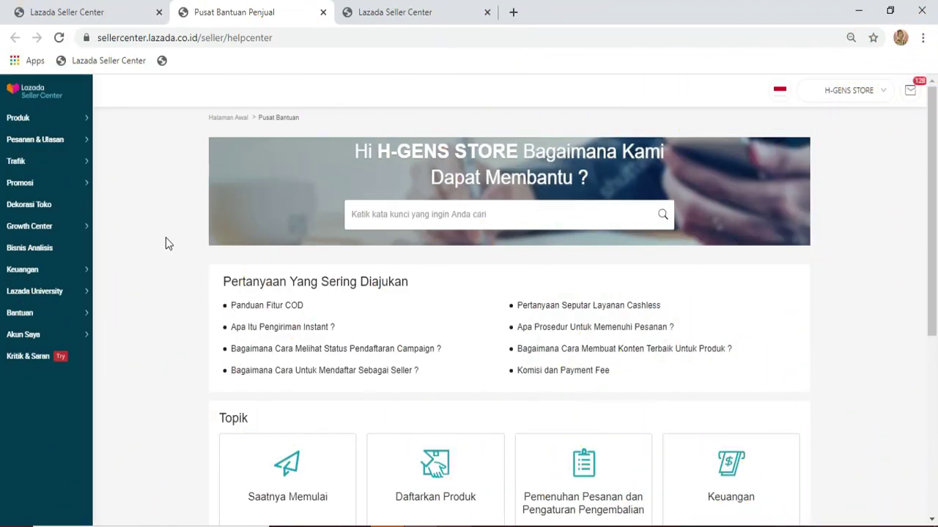
{"action": "scroll", "coordinate": [166, 237], "scroll_direction": "down", "scroll_amount": 3}
{"action": "scroll", "coordinate": [479, 328], "scroll_direction": "down", "scroll_amount": 2}
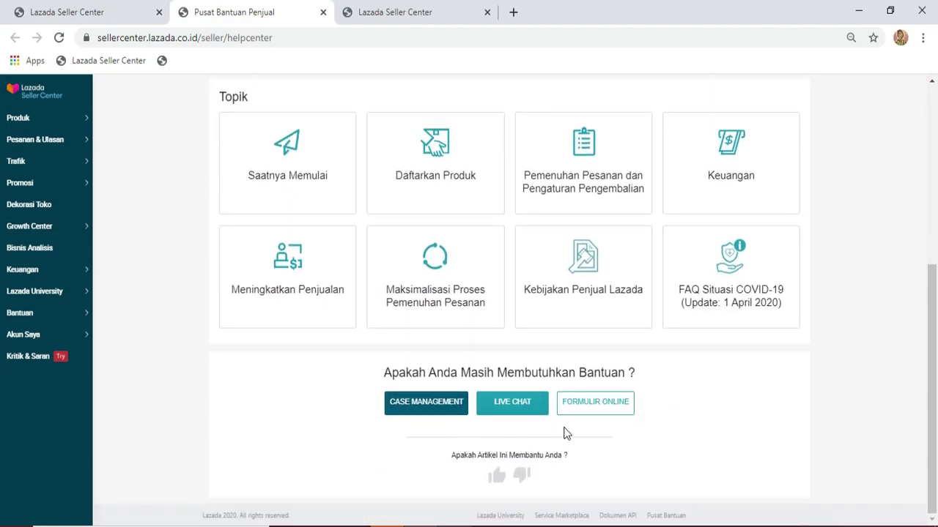
{"action": "left_click", "coordinate": [524, 408]}
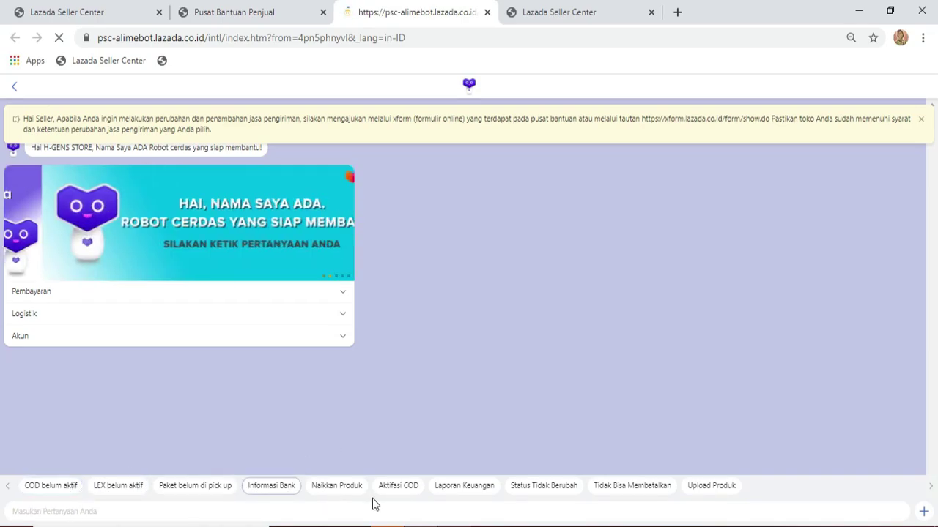
Send the chatbot the suggested questions from COD belum aktif through Laporan Keuangan, and request a chat with a live agent
{"action": "left_click", "coordinate": [63, 487]}
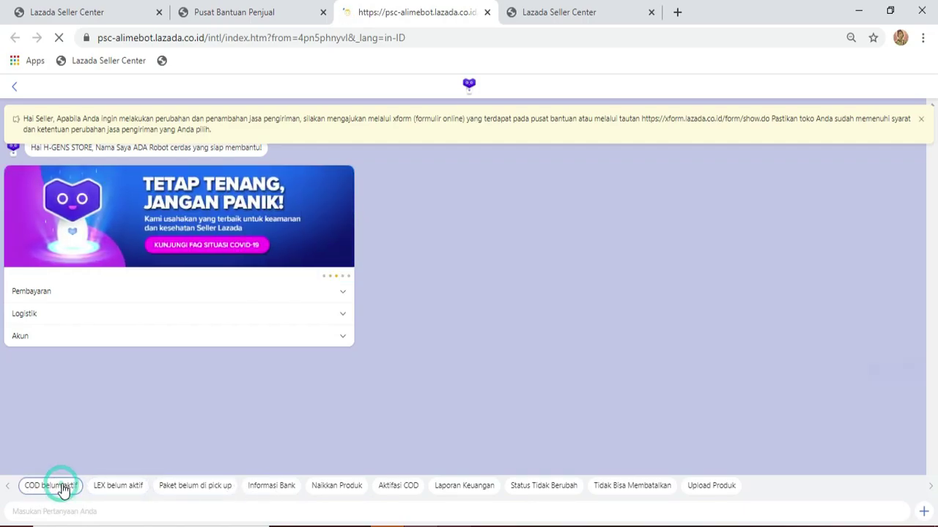
{"action": "left_click", "coordinate": [115, 488]}
{"action": "left_click", "coordinate": [186, 488]}
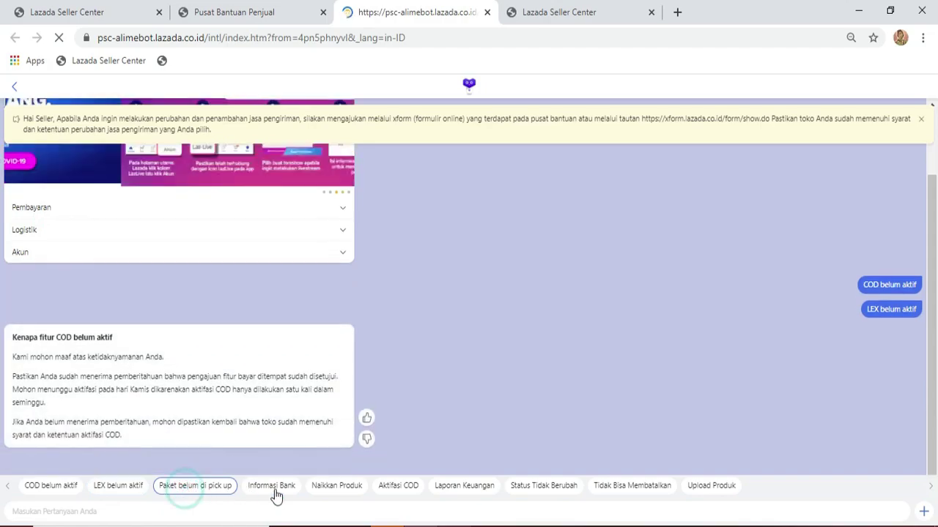
{"action": "left_click", "coordinate": [272, 487]}
{"action": "left_click", "coordinate": [334, 487]}
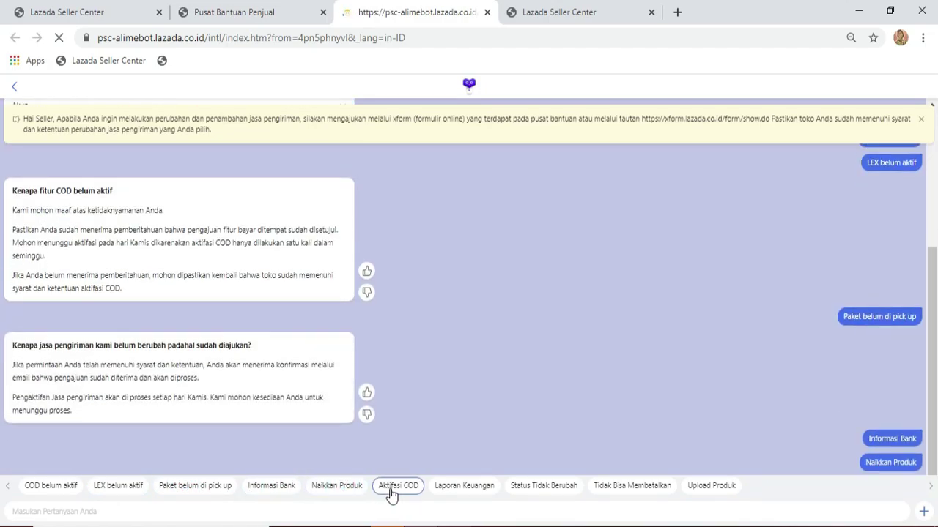
{"action": "left_click", "coordinate": [401, 488]}
{"action": "left_click", "coordinate": [498, 486]}
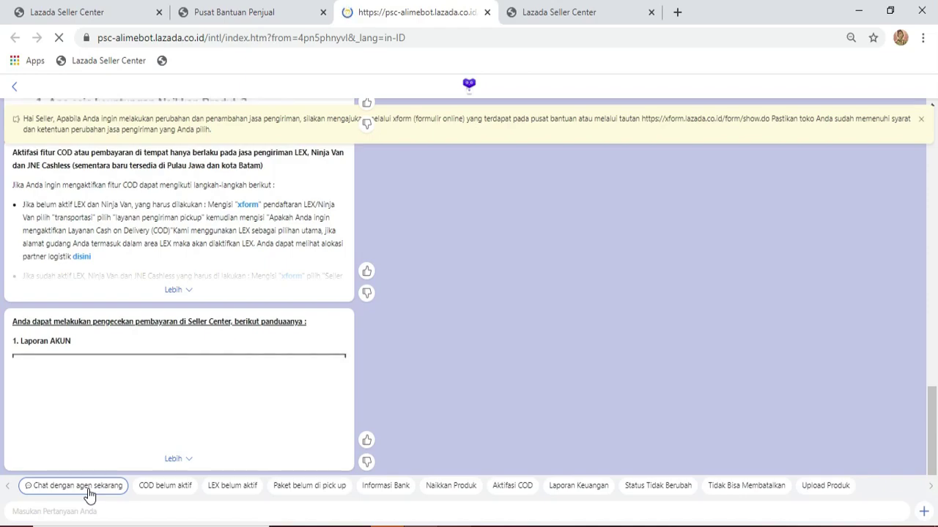
{"action": "left_click", "coordinate": [86, 490]}
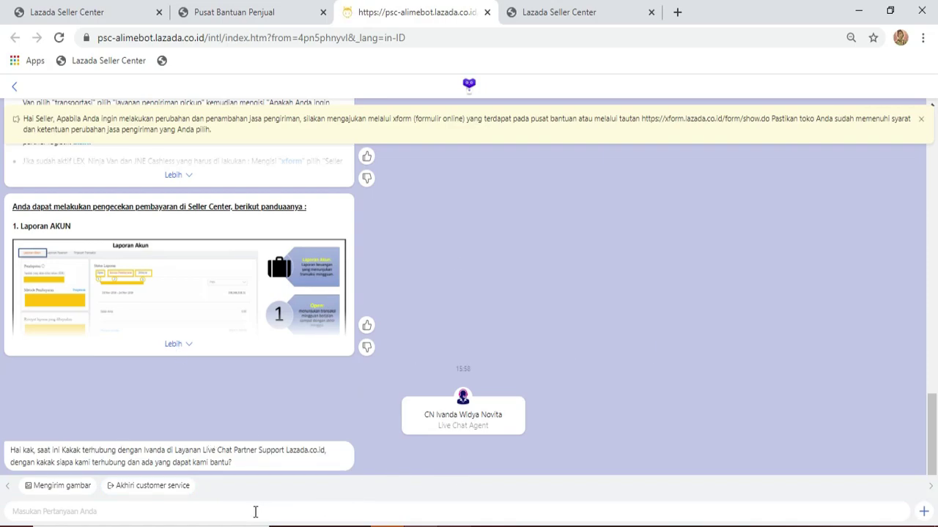
Greet the live chat agent with the message "hallo kak"
{"action": "left_click", "coordinate": [255, 511]}
{"action": "type", "text": "ah"}
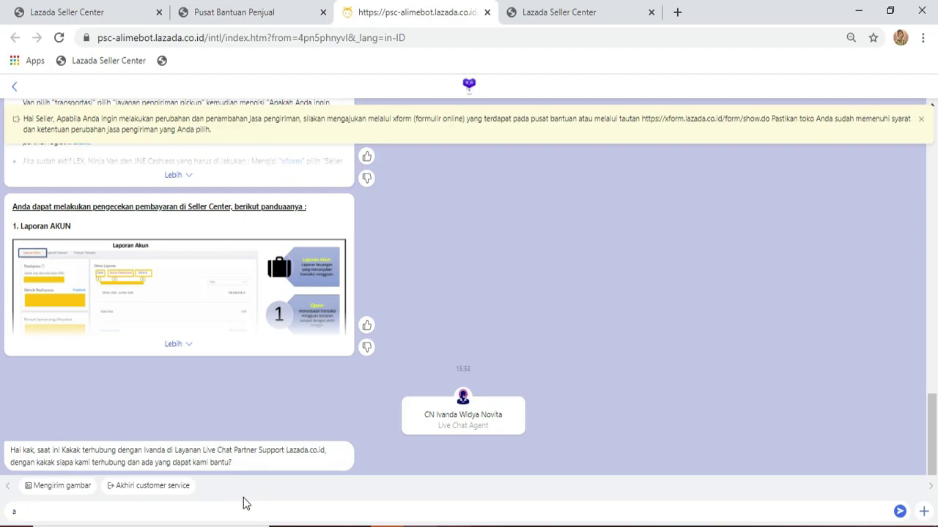
{"action": "key", "text": "BackSpace"}
{"action": "type", "text": "hakk"}
{"action": "type", "text": "lo kak"}
{"action": "key", "text": "Return"}
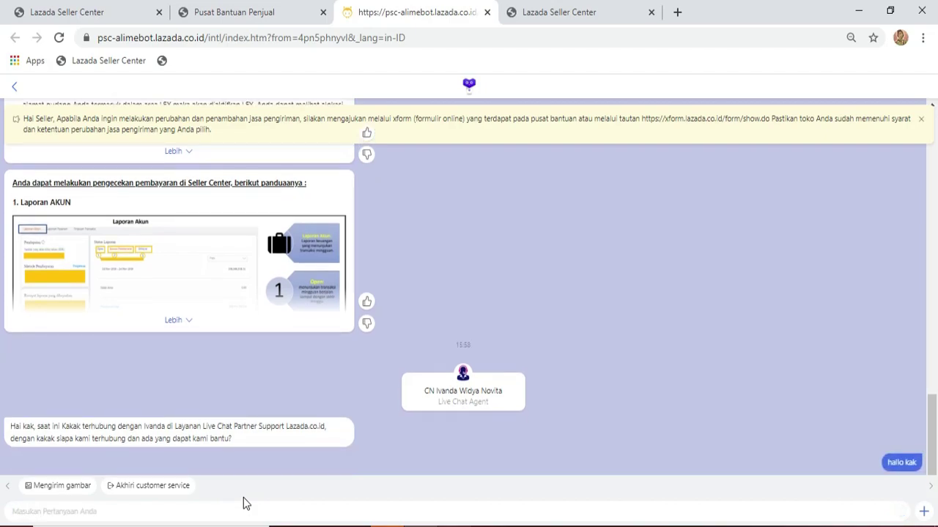
Send the agent "minta bantuan untuk cancel orderan dgn nomor" followed by the copied order number
{"action": "type", "text": "minta ba"}
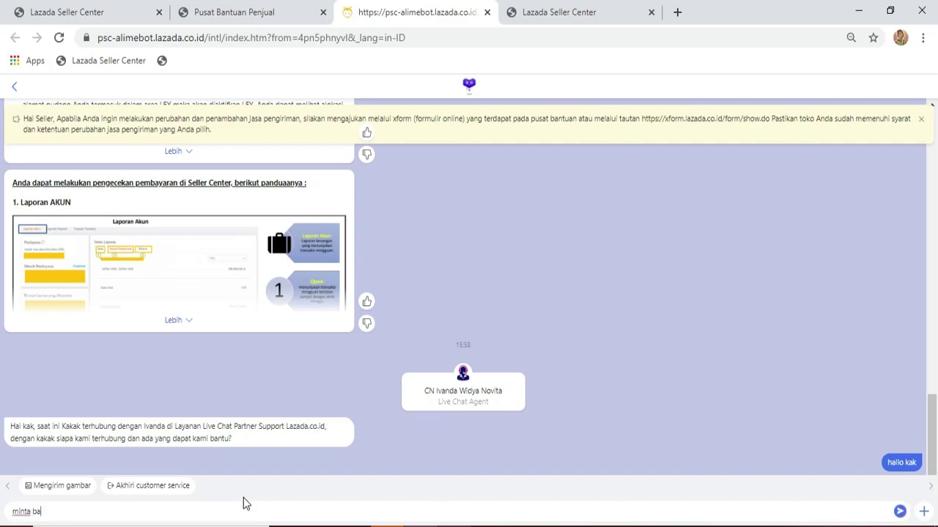
{"action": "type", "text": "ntuan untuk cancel orde"}
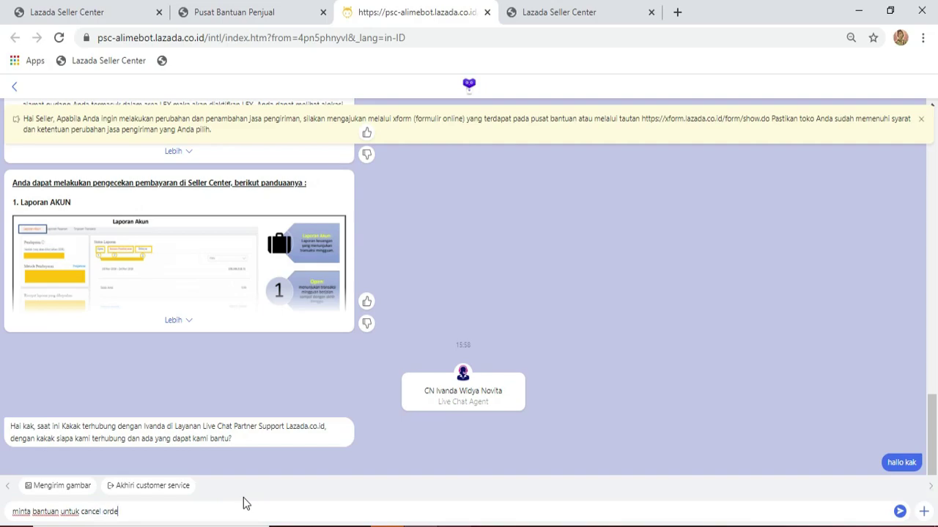
{"action": "key", "text": "BackSpace"}
{"action": "key", "text": "BackSpace"}
{"action": "type", "text": "ran den nomor"}
{"action": "key", "text": "ctrl+v"}
{"action": "key", "text": "Return"}
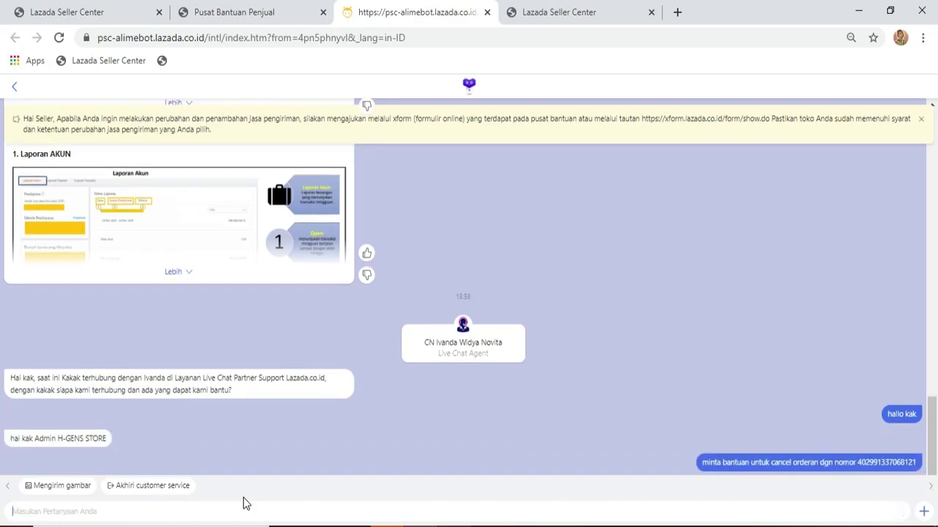
Review the enlarged agent chat, the Siap dikirim order list and the dashboard's performance metrics
{"action": "key", "text": "ctrl+plus"}
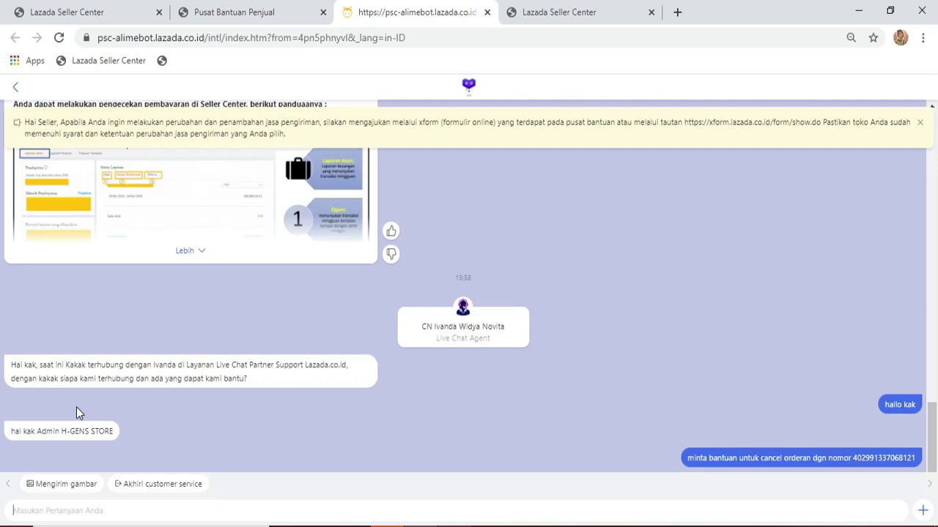
{"action": "left_click", "coordinate": [515, 13]}
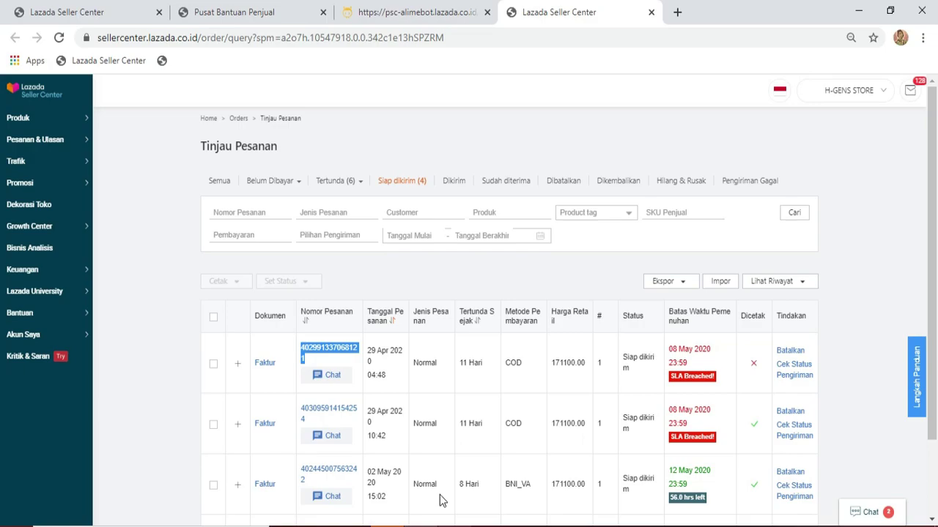
{"action": "left_click", "coordinate": [101, 12]}
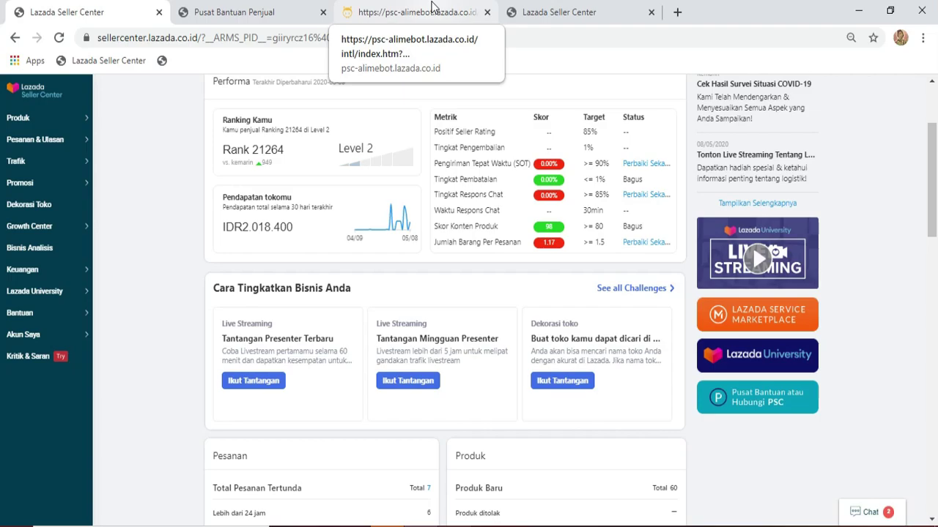
{"action": "key", "text": "ctrl+4"}
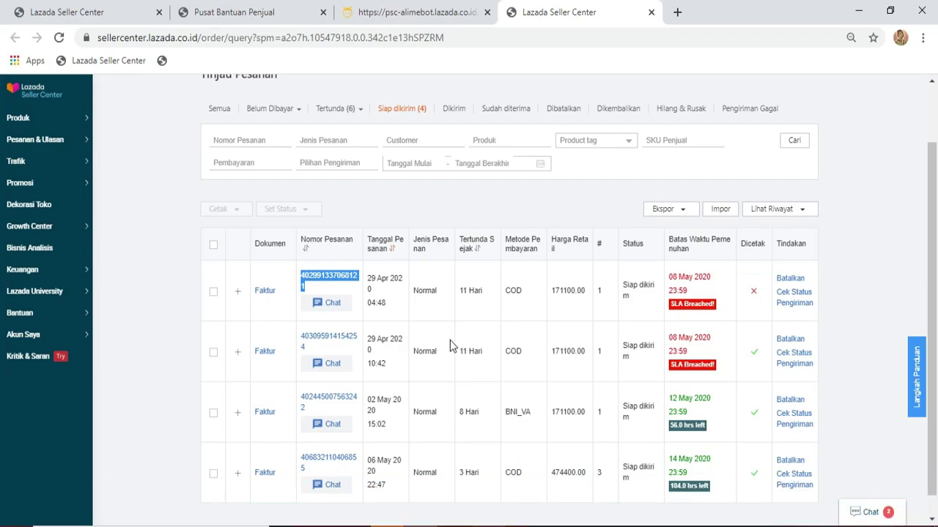
Switch to the PowerPoint presentation and show slide 29, "Cara Cancel Orderan Tanpa Meningkatkan % Metrik Pembatalan Toko"
{"action": "key", "text": "alt+Tab"}
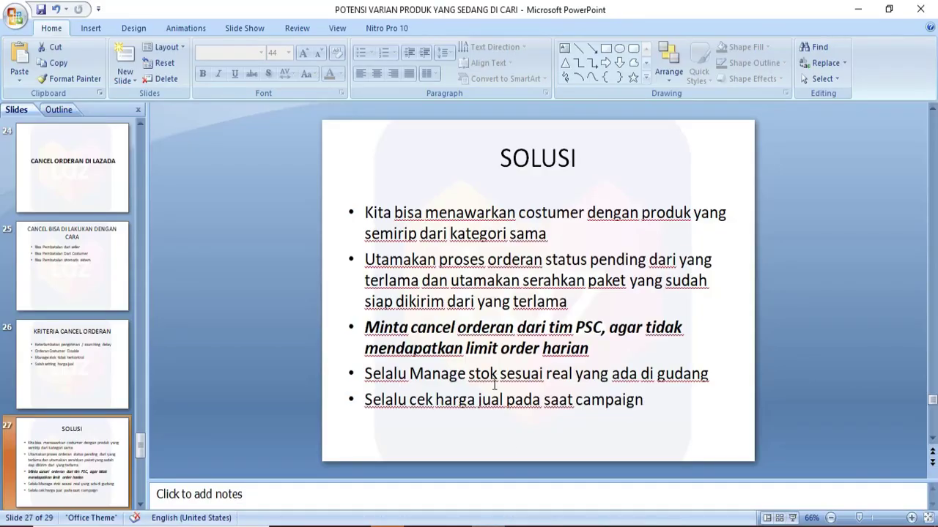
{"action": "scroll", "coordinate": [59, 356], "scroll_direction": "down", "scroll_amount": 3}
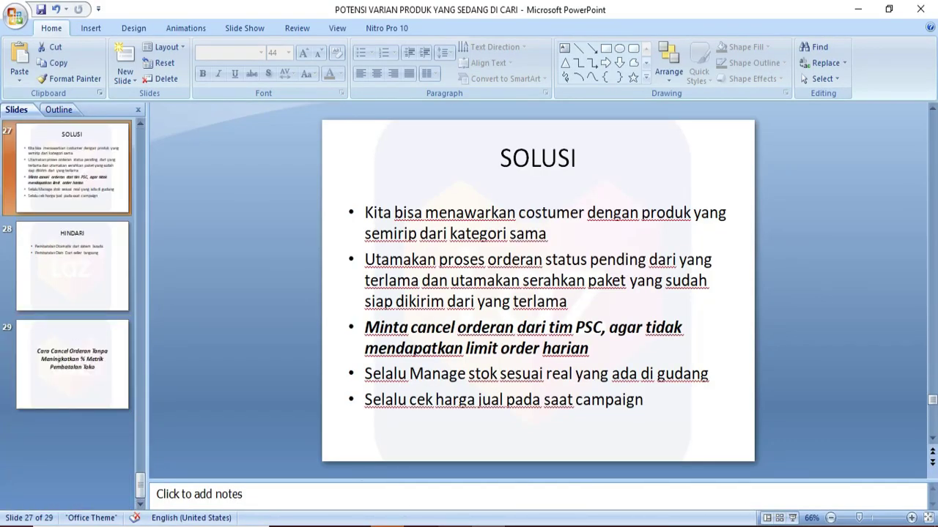
{"action": "left_click", "coordinate": [111, 359]}
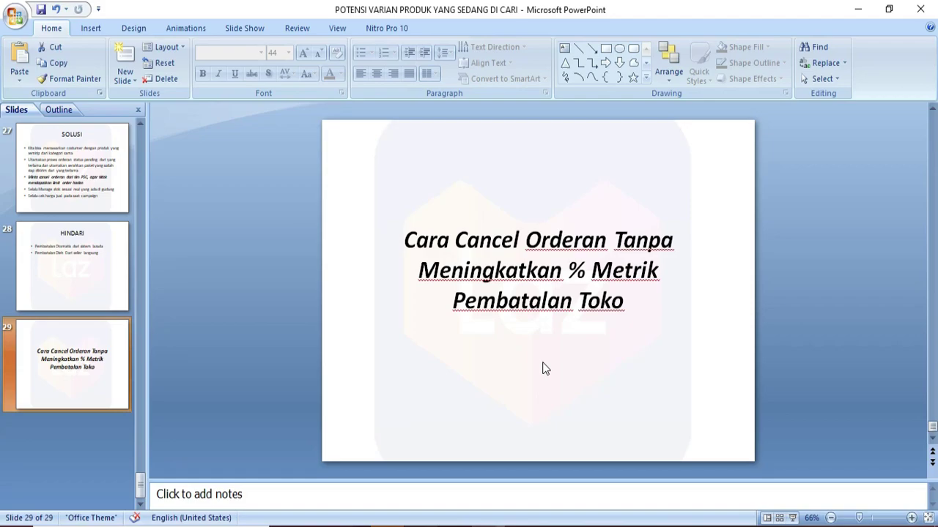